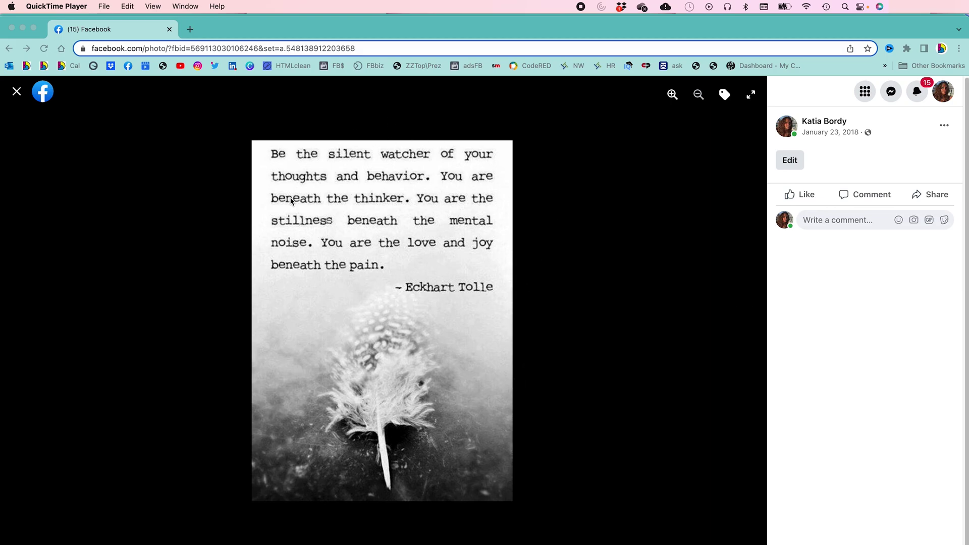
- Clear the stray text from the photo description, then open System Preferences' Keyboard settings
click(791, 156)
text(B)
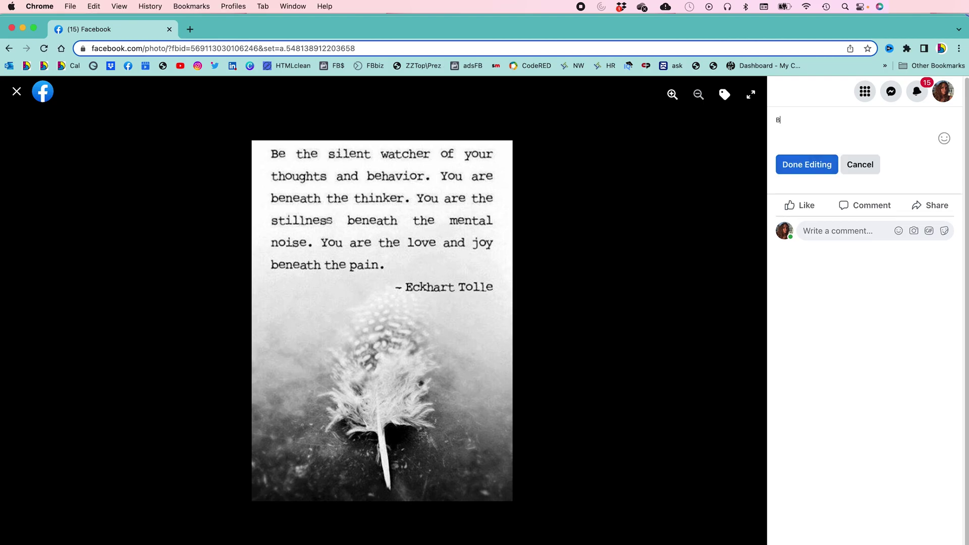
key(BackSpace)
key(BackSpace)
click(11, 7)
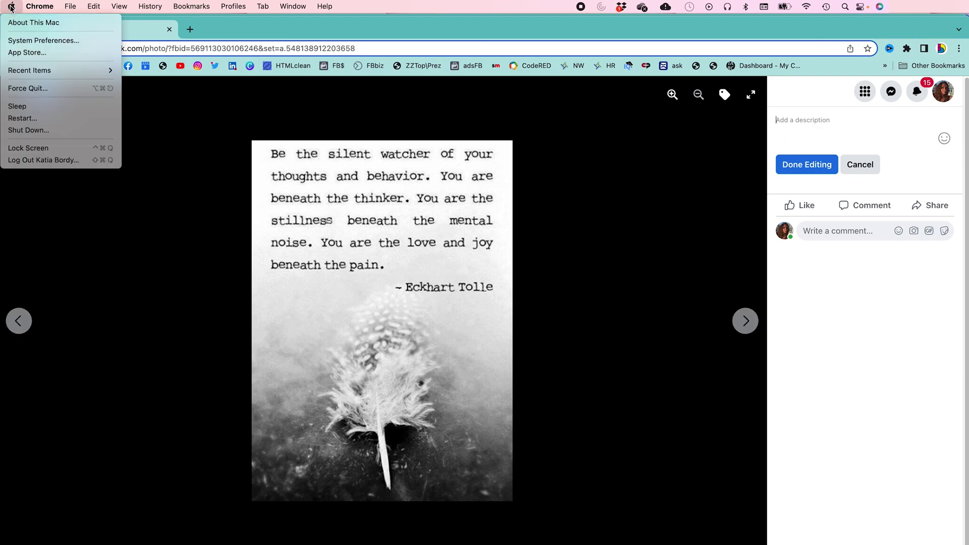
click(27, 41)
mouse_move(383, 394)
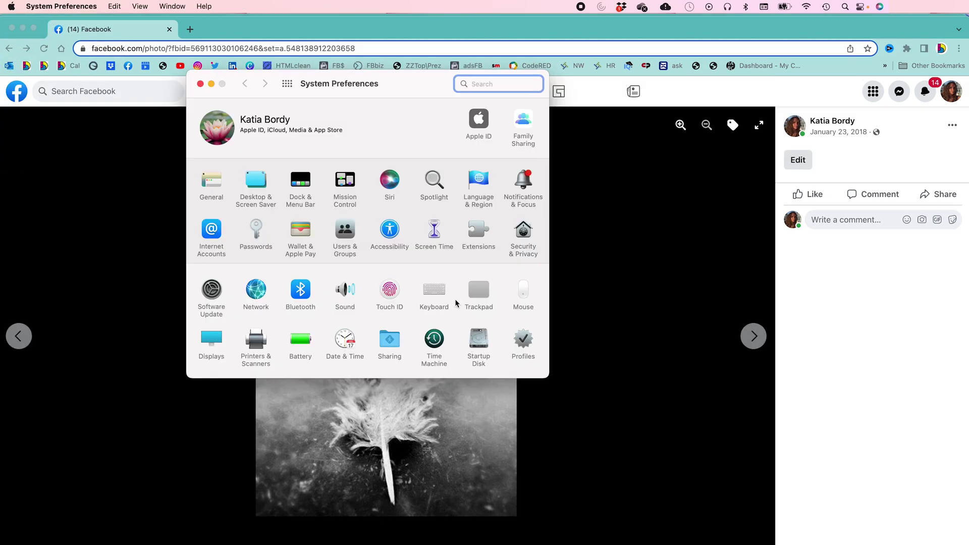
click(434, 292)
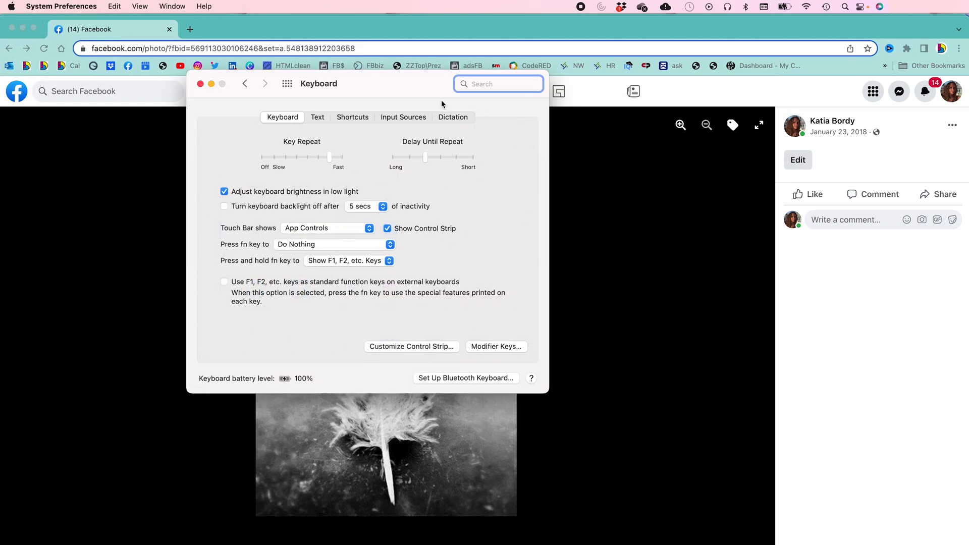
- Confirm Dictation is On in English (United States) with the current shortcut, then reopen Facebook's description editor
click(452, 118)
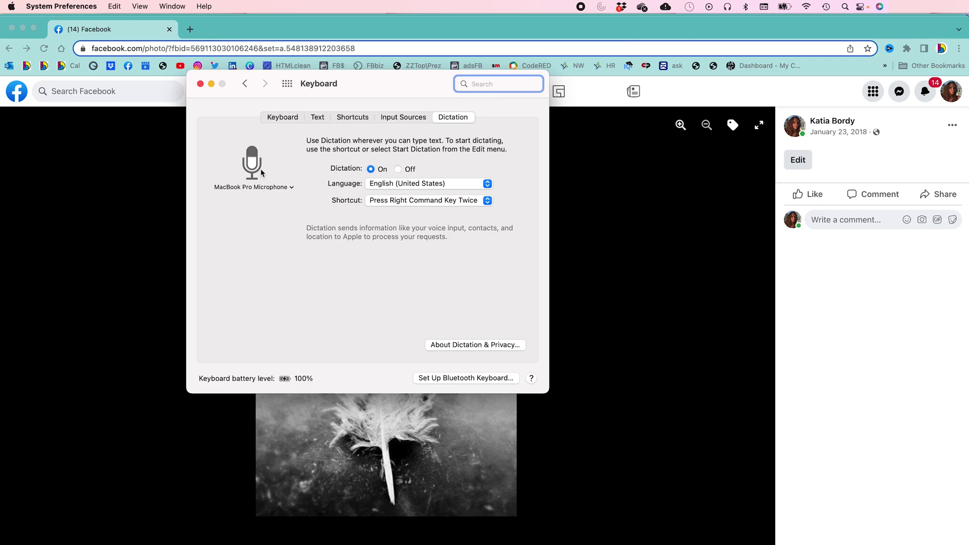
click(383, 171)
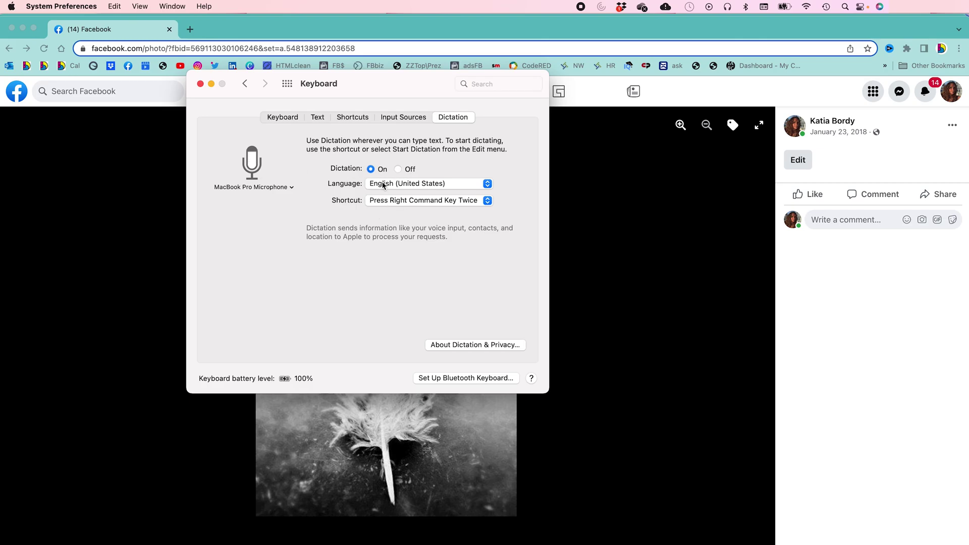
click(407, 184)
click(407, 185)
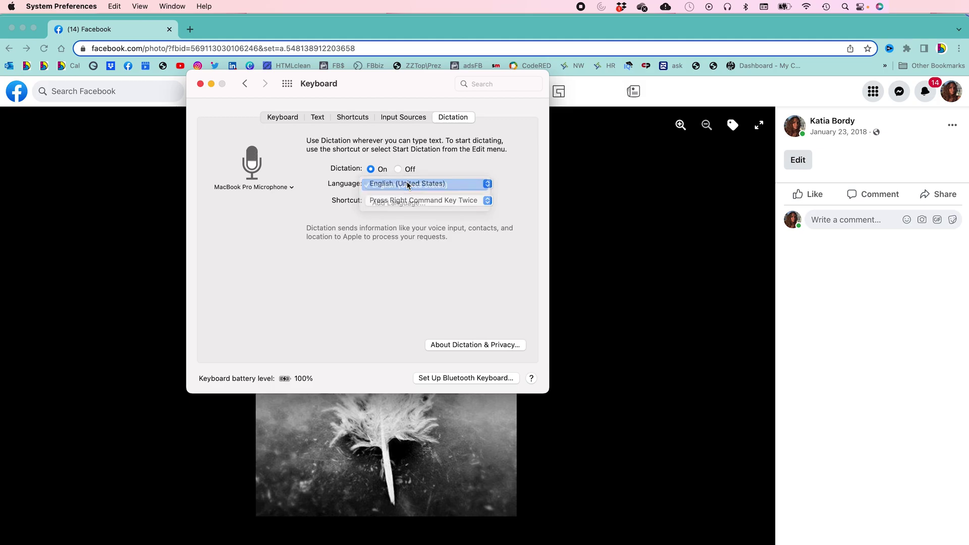
click(413, 202)
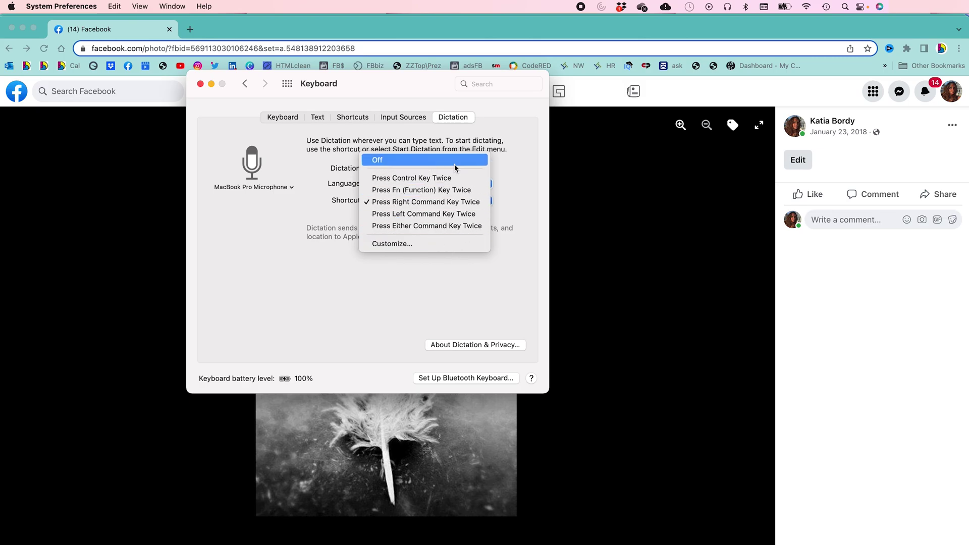
click(415, 202)
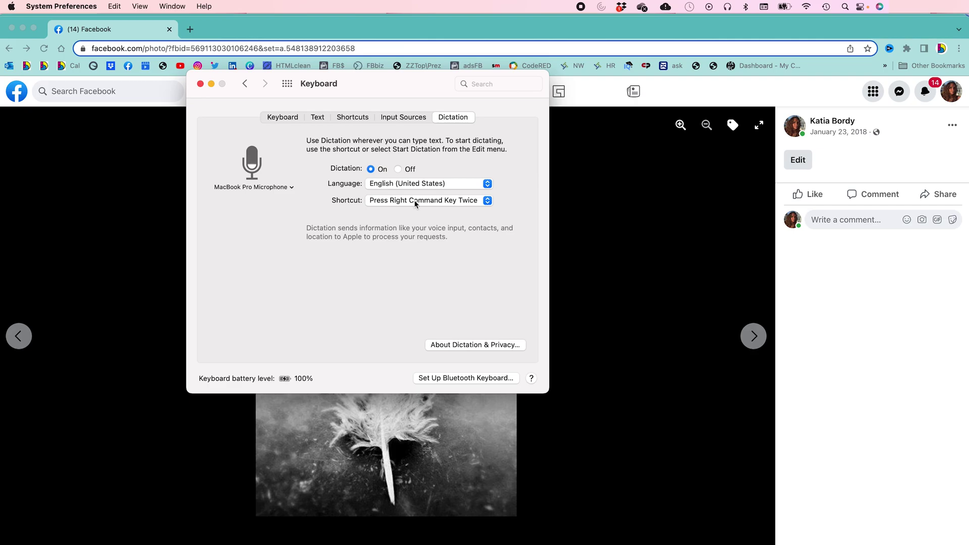
click(849, 171)
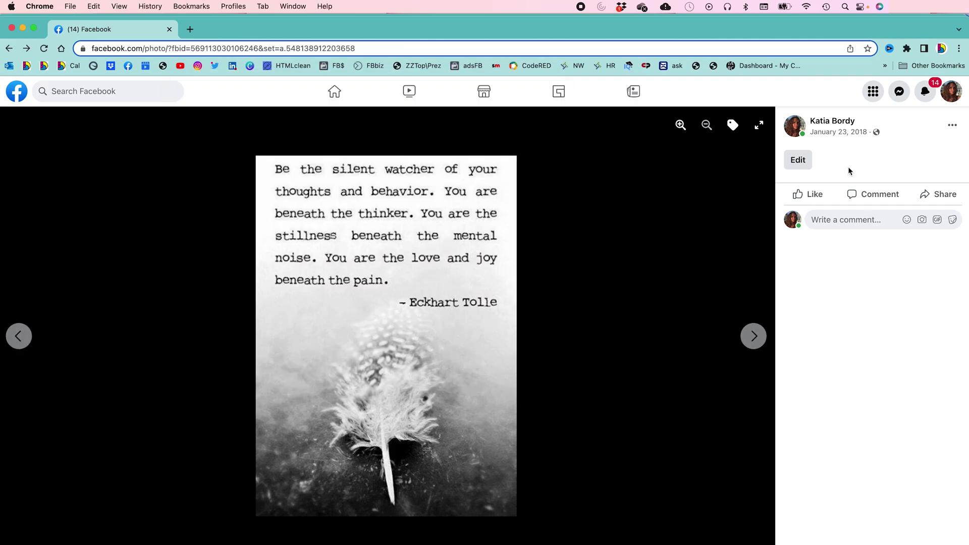
click(801, 162)
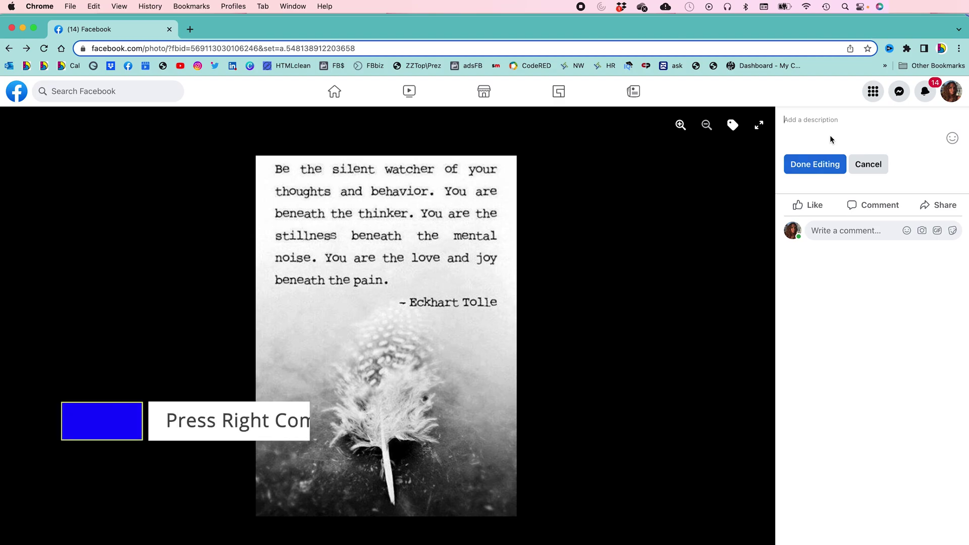
- Start dictating the Eckhart Tolle quote into the description, beginning with "Be"
key(super)
key(super)
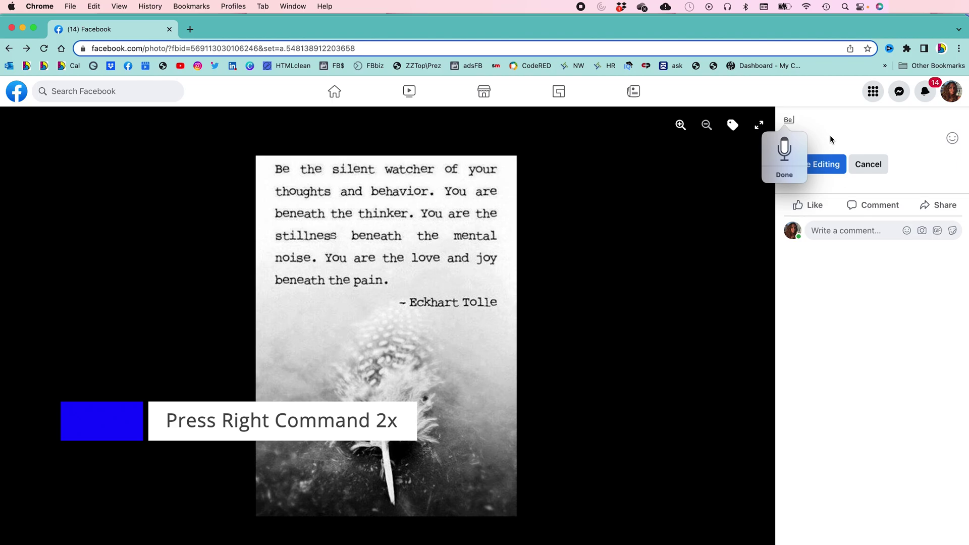